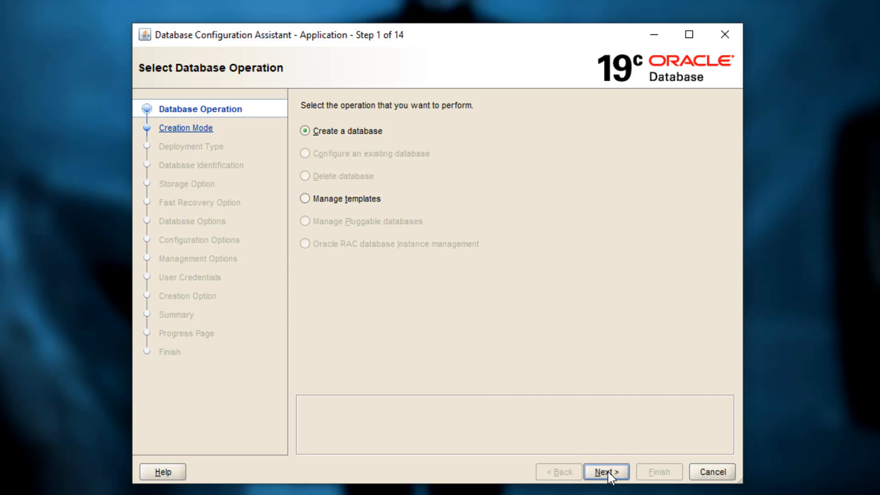
# Start creating a database with advanced configuration as an Oracle Single Instance database, using the General Purpose or Transaction Processing template.
pyautogui.click(609, 475)
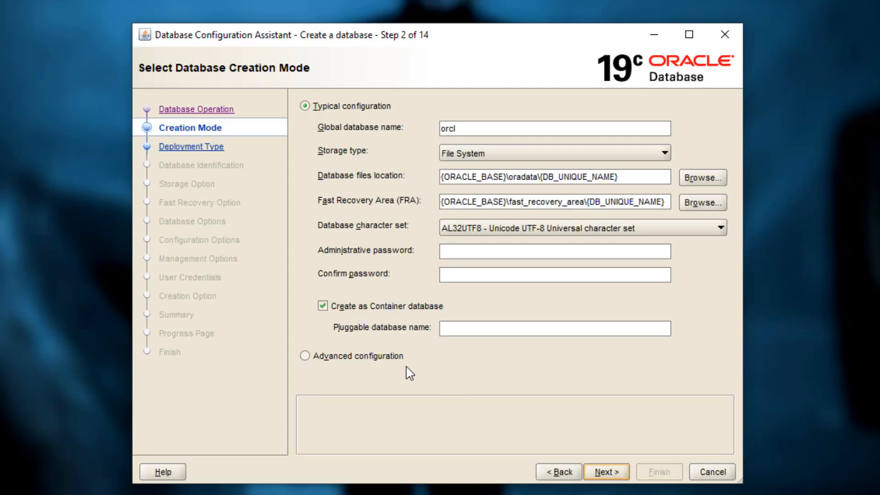
pyautogui.click(393, 360)
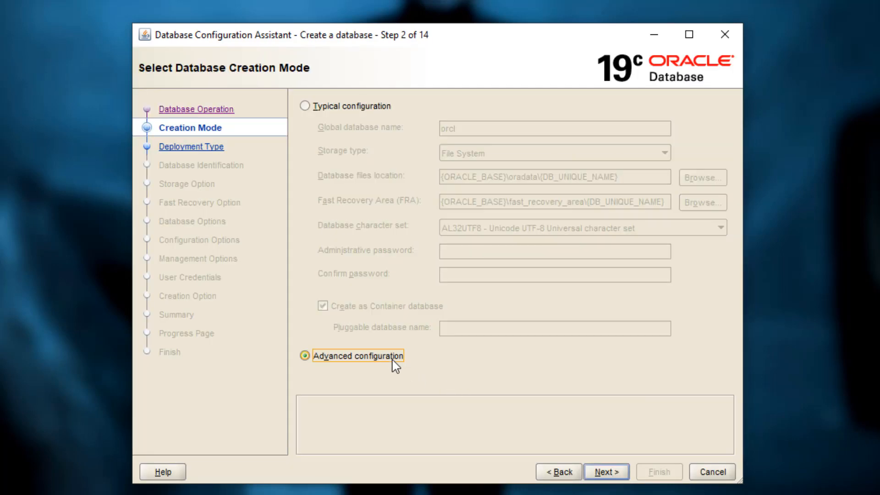
pyautogui.click(606, 472)
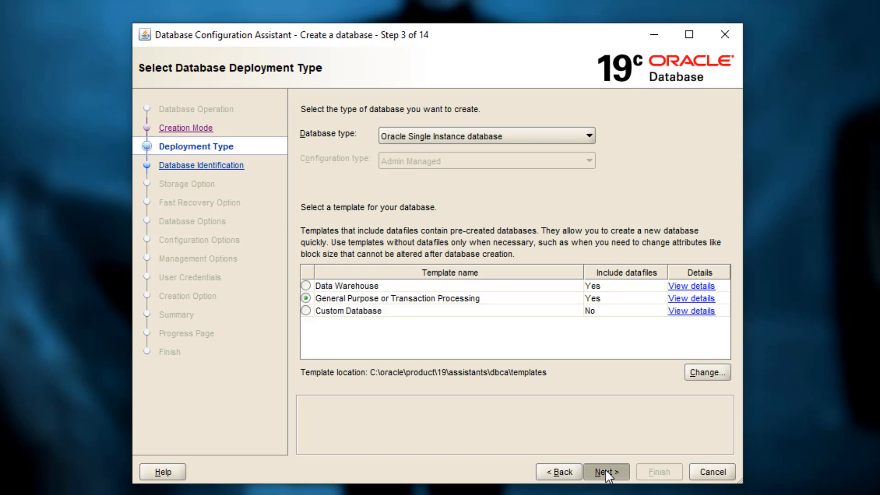
pyautogui.click(605, 471)
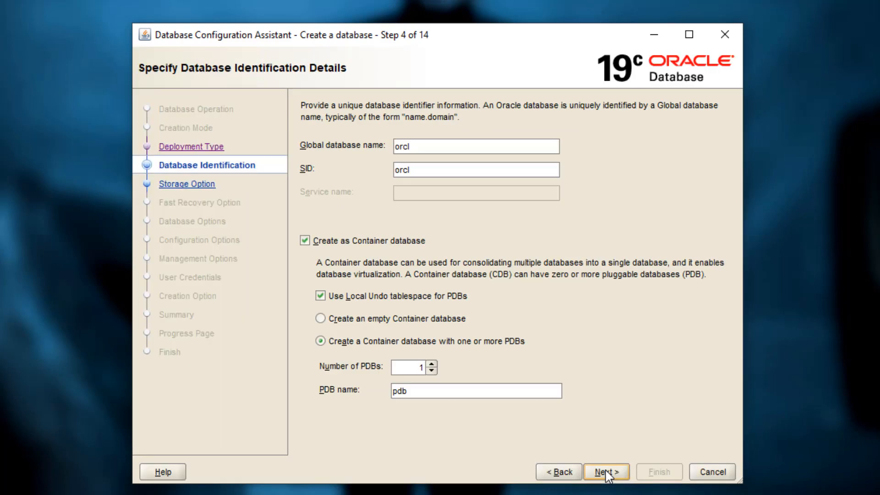
# Identify the container database with global name and SID db19, and name its single pluggable database pdb1.
pyautogui.doubleClick(427, 151)
pyautogui.write('db19')
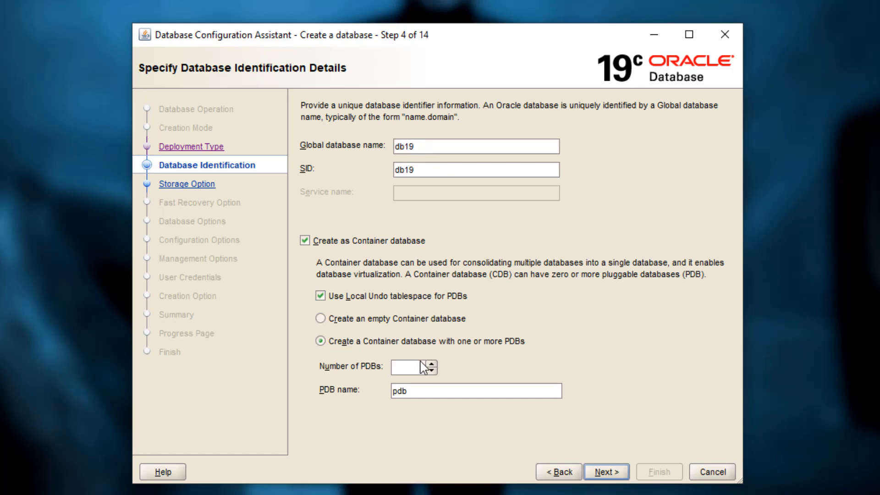
pyautogui.click(425, 387)
pyautogui.write('1')
pyautogui.click(623, 474)
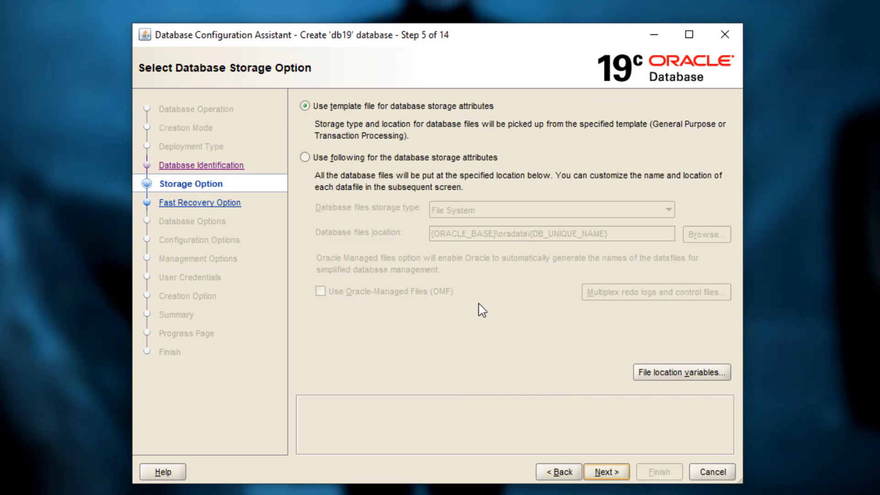
# Specify custom file system storage for the database, with the files location x:\oracle\oradata\{DB_UNIQUE_NAME}.
pyautogui.click(351, 160)
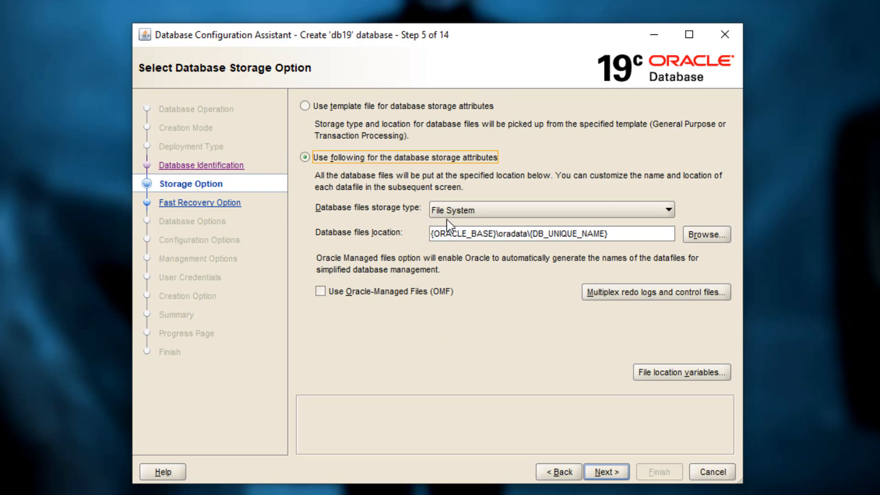
pyautogui.click(477, 234)
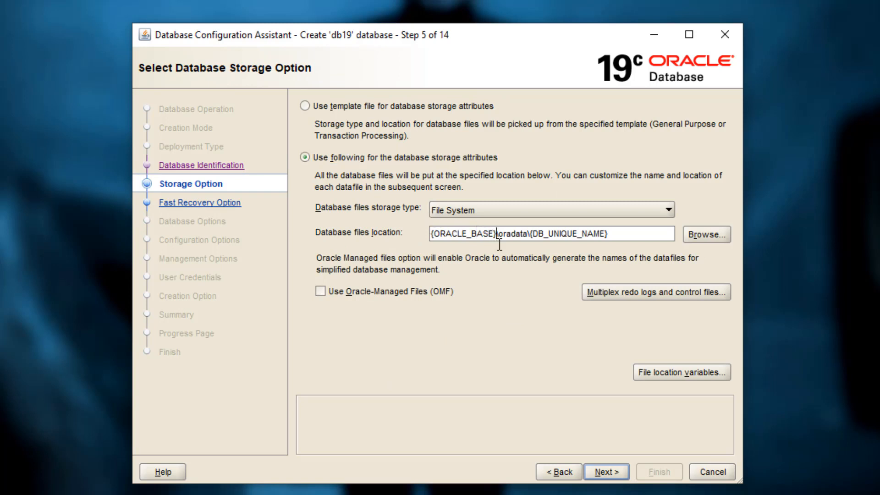
pyautogui.hotkey('shift', 'Home')
pyautogui.write('x')
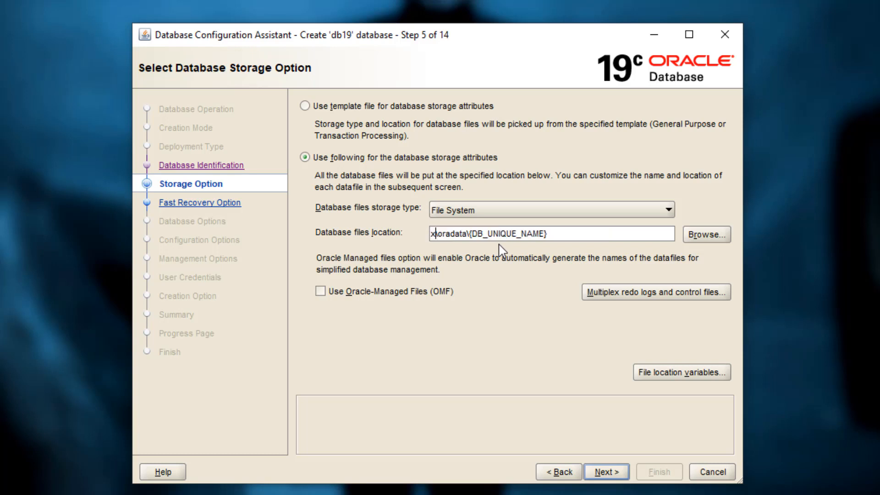
pyautogui.write(':\\orac')
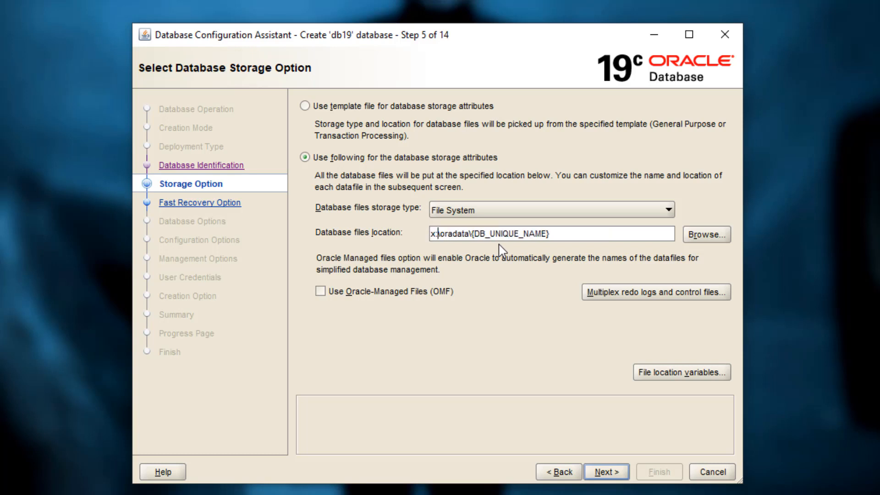
pyautogui.write('le')
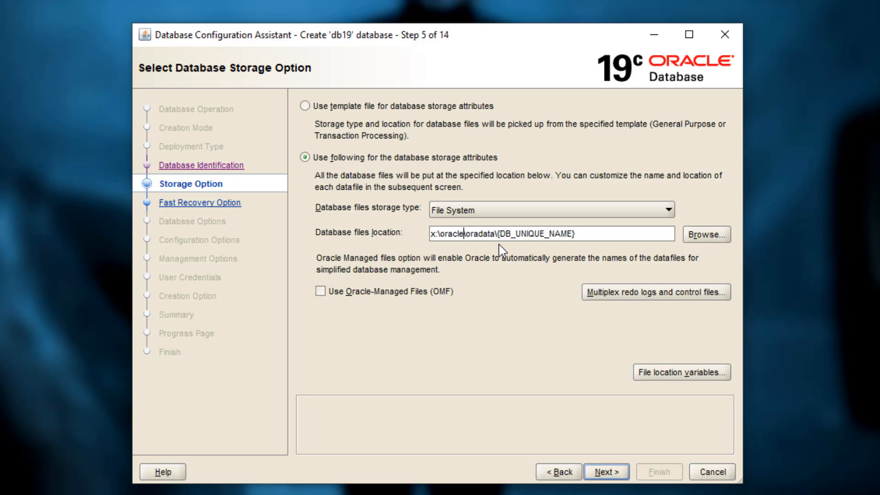
pyautogui.click(609, 472)
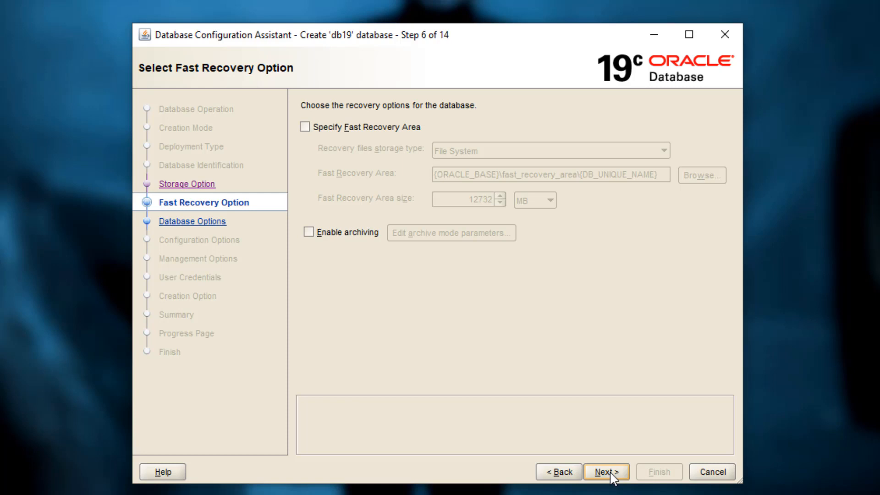
# Leave the fast recovery area and archiving off, and create a new listener named LISTENER19 on port 1519.
pyautogui.click(606, 471)
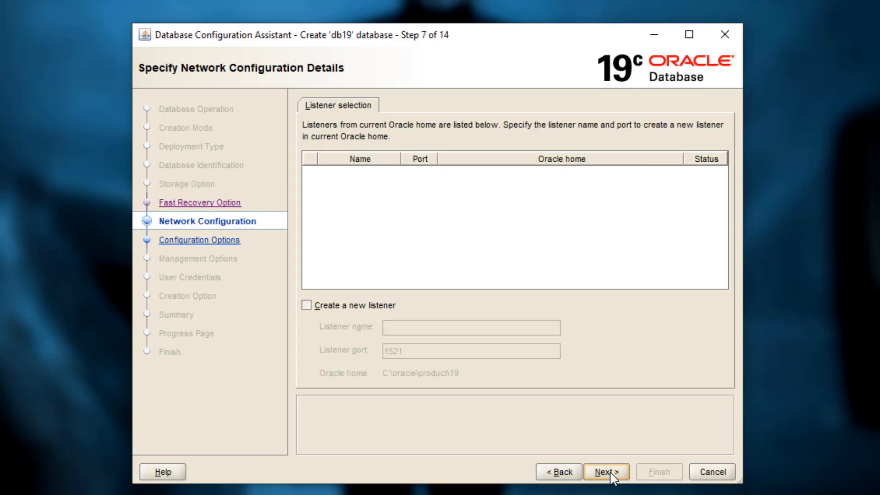
pyautogui.click(344, 307)
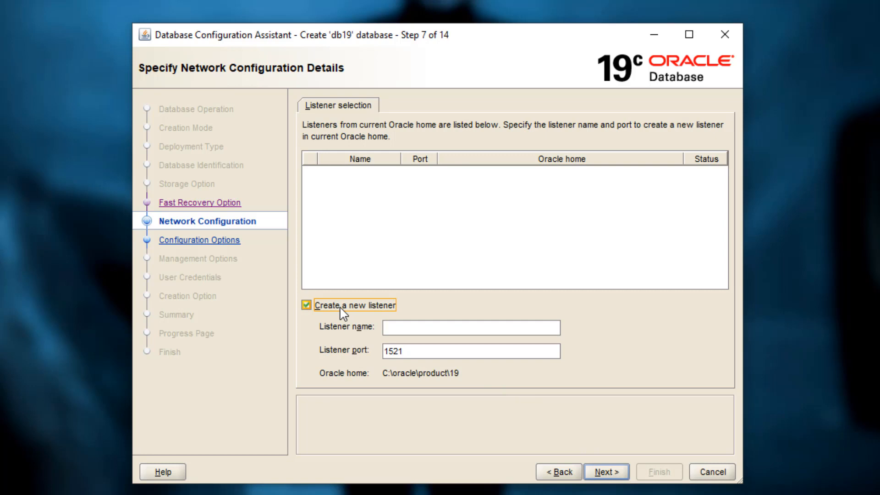
pyautogui.click(402, 326)
pyautogui.write('LISTENER')
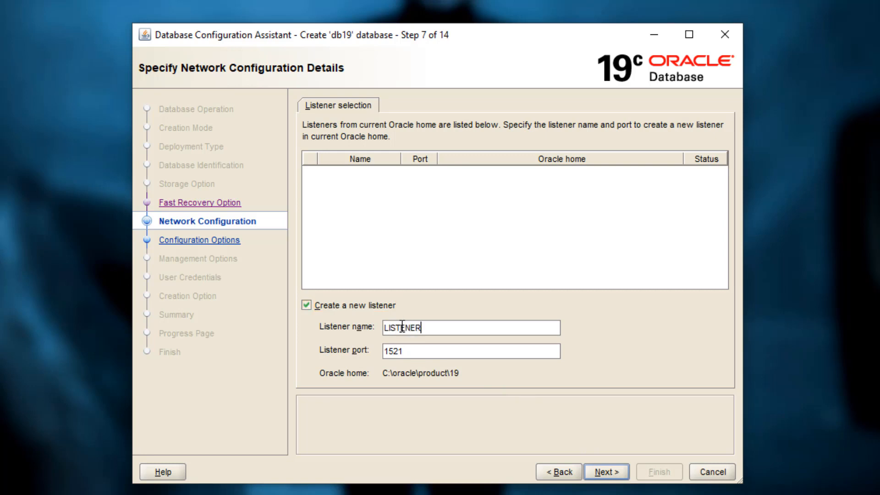
pyautogui.write('19')
pyautogui.press('Tab')
pyautogui.write('1519')
pyautogui.click(604, 472)
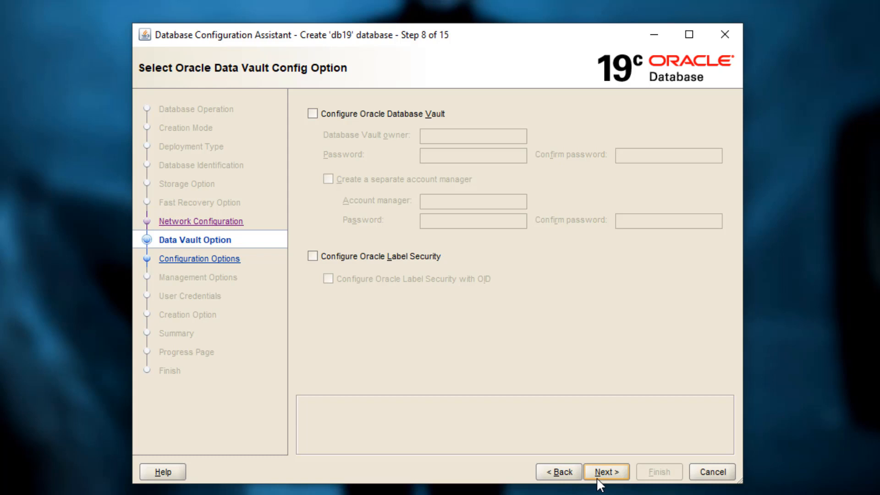
# Add sample schemas to the database, keeping the other configuration defaults, and turn off Enterprise Manager database express.
pyautogui.click(598, 474)
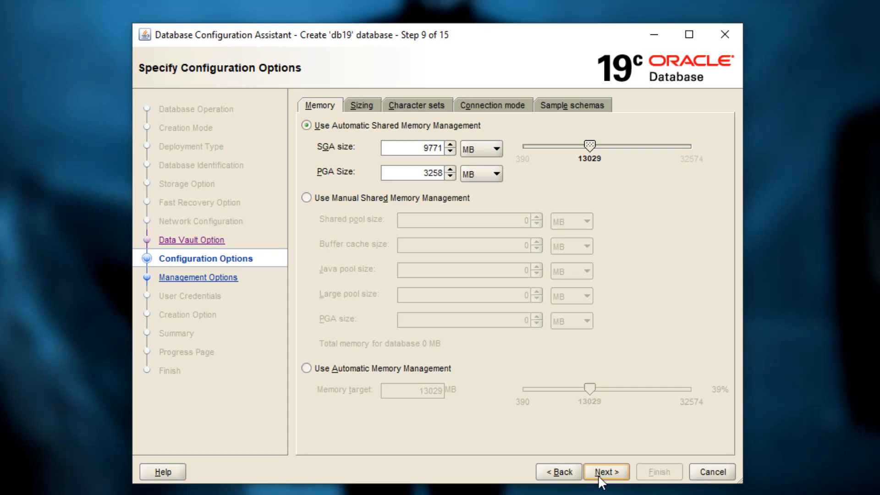
pyautogui.click(371, 110)
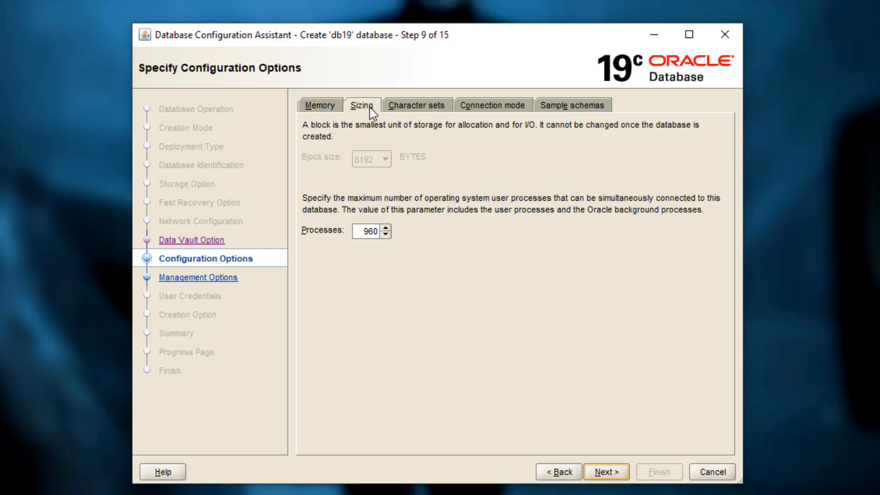
pyautogui.click(408, 110)
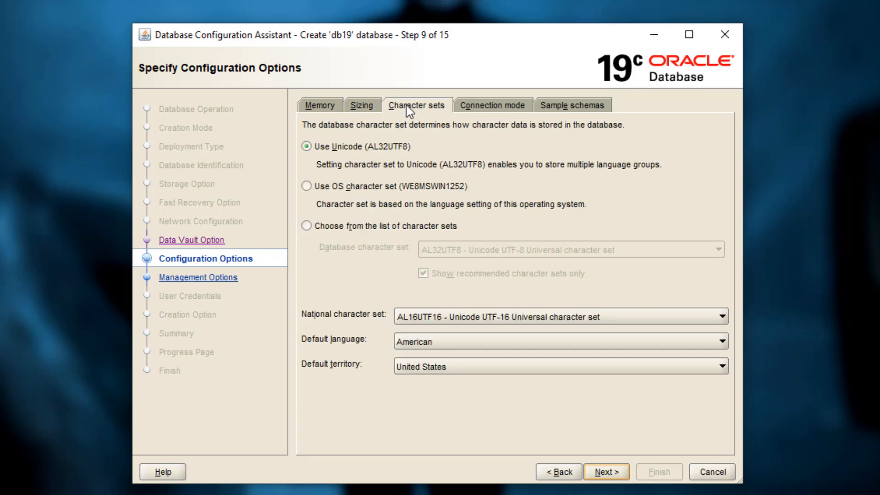
pyautogui.click(476, 109)
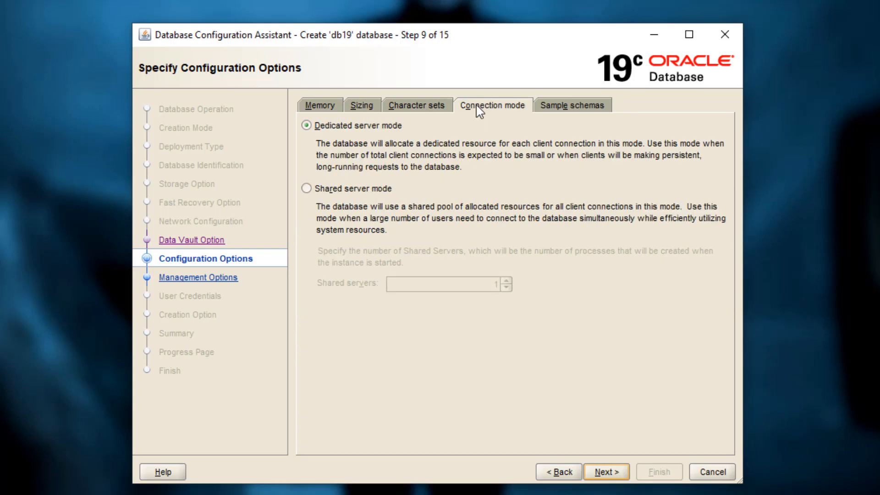
pyautogui.click(556, 108)
pyautogui.click(315, 157)
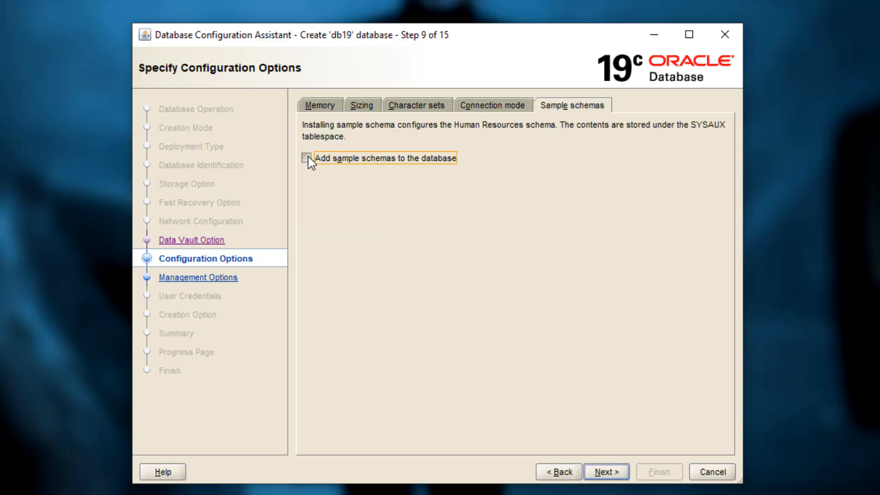
pyautogui.click(613, 472)
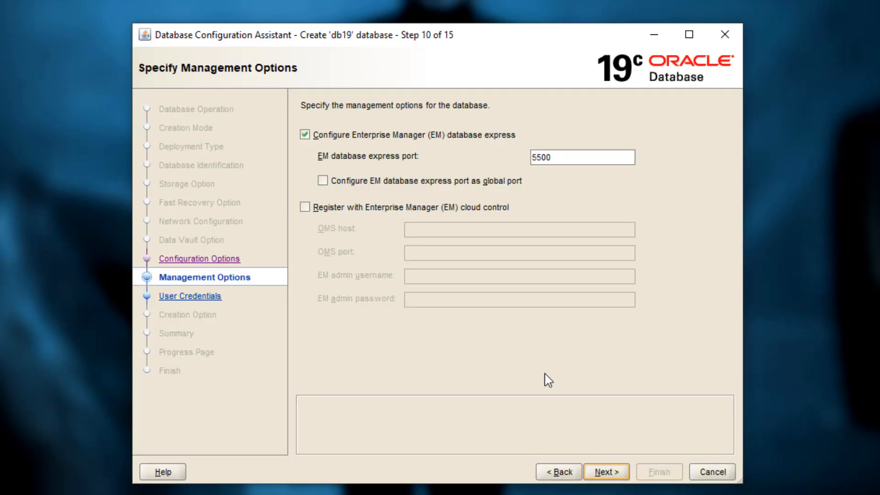
pyautogui.click(305, 134)
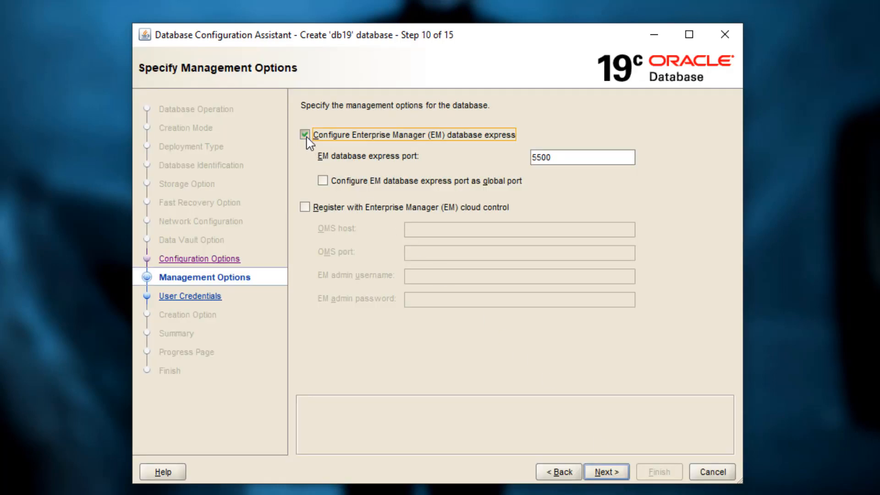
pyautogui.click(605, 472)
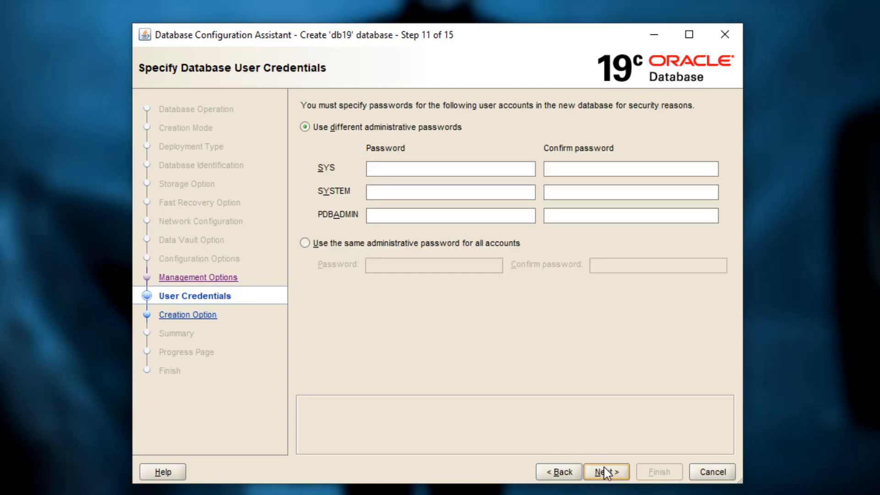
# Use the same administrative password for all accounts, enter and confirm the password, and proceed despite the password recommendation.
pyautogui.click(349, 245)
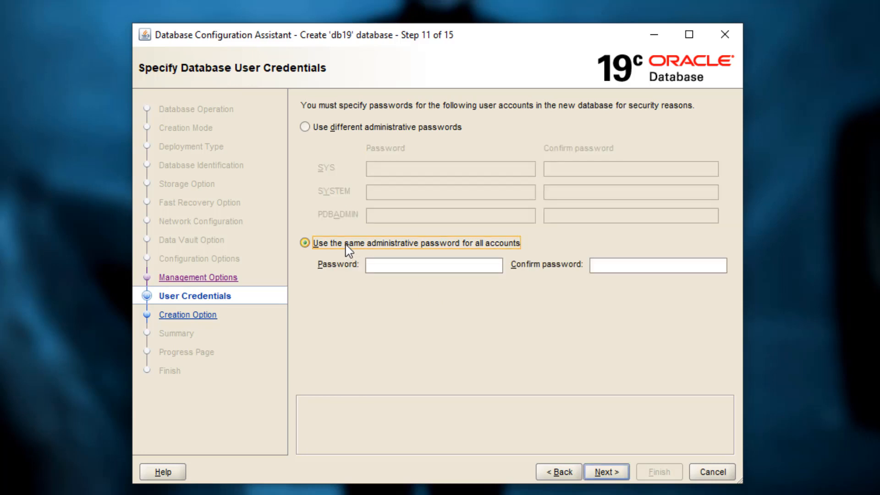
pyautogui.click(379, 265)
pyautogui.write('*****')
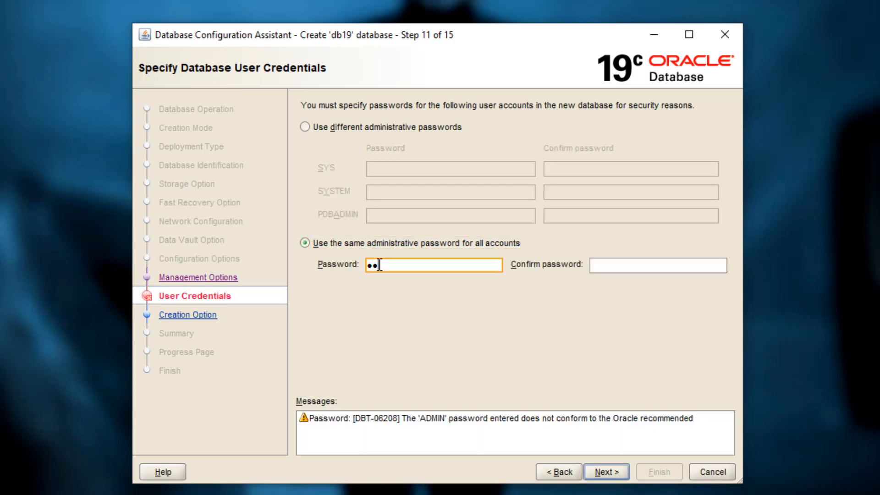
pyautogui.press('Tab')
pyautogui.write('*****')
pyautogui.click(616, 472)
pyautogui.click(496, 307)
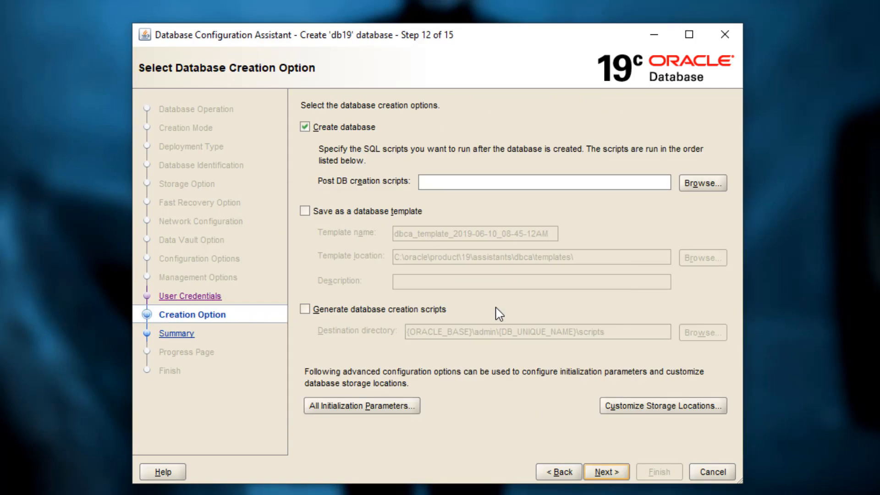
# Enable generation of the database creation scripts, run the database creation to completion, and close the assistant.
pyautogui.click(366, 311)
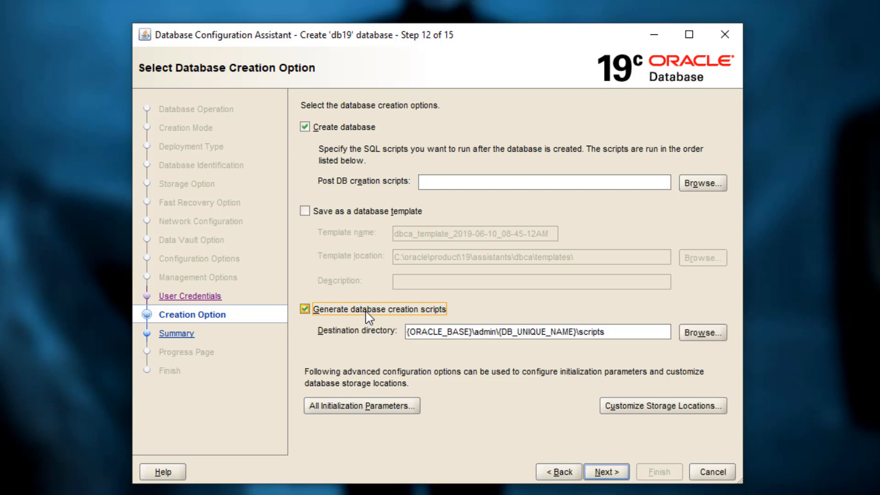
pyautogui.click(612, 474)
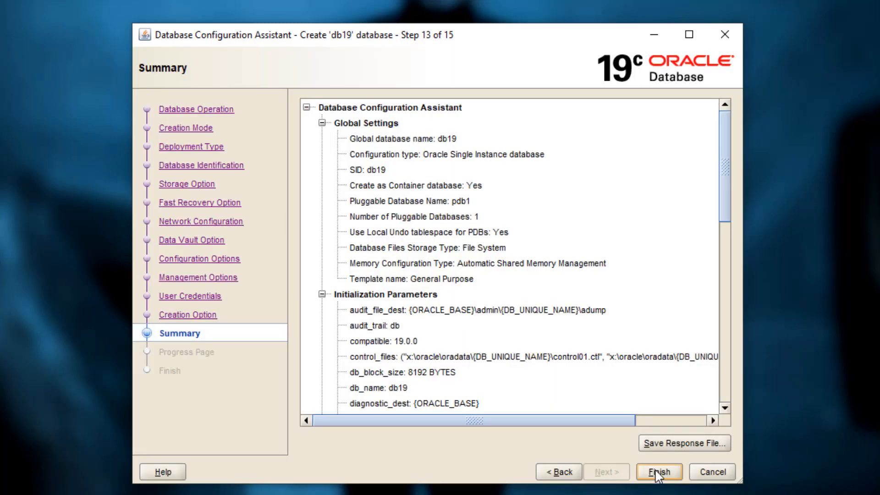
pyautogui.click(658, 472)
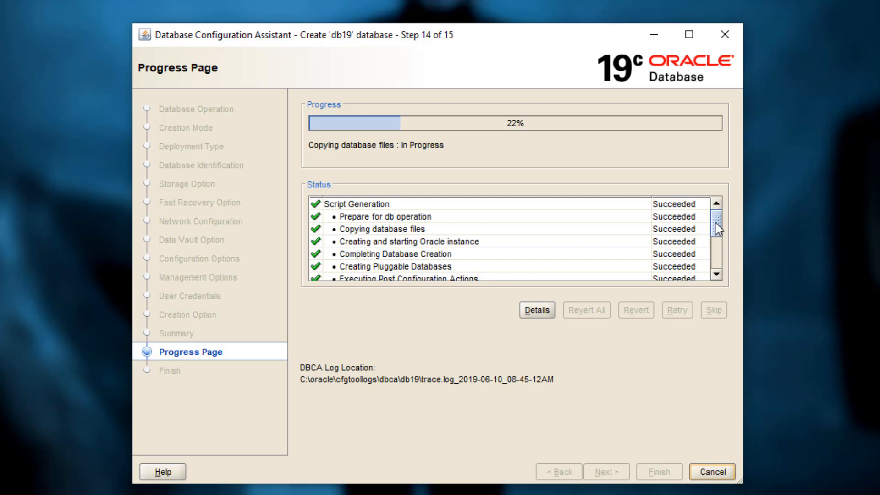
pyautogui.moveTo(718, 229); pyautogui.dragTo(720, 261)
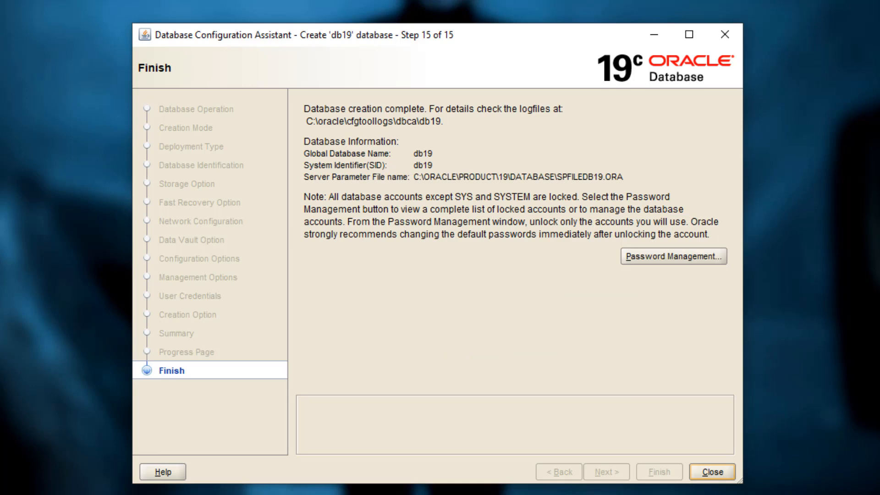
pyautogui.click(712, 471)
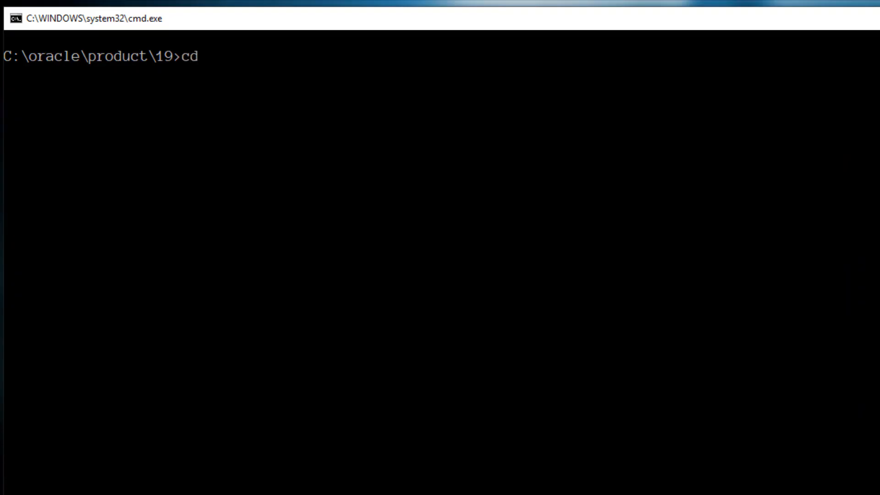
# In the Command Prompt, change to the Oracle home's bin folder and connect with sqlplus / as sysdba.
pyautogui.write('bin')
pyautogui.press('Return')
pyautogui.write('s')
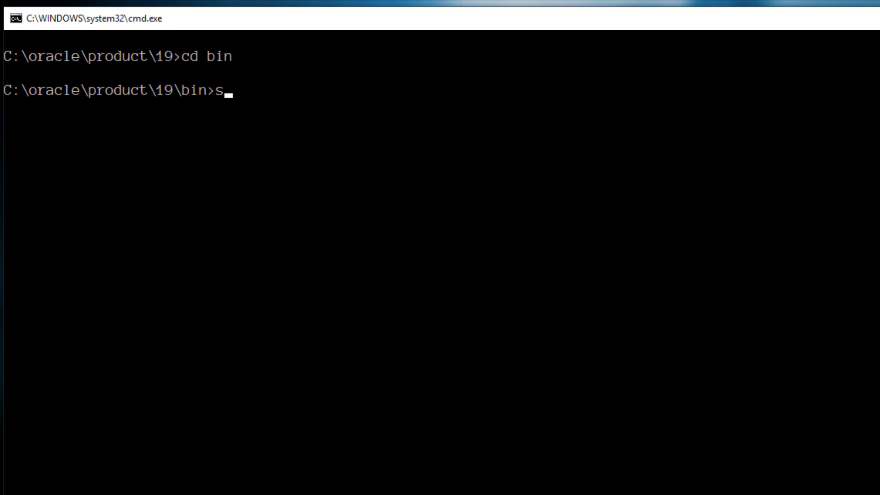
pyautogui.write('qlplus / as sysdba')
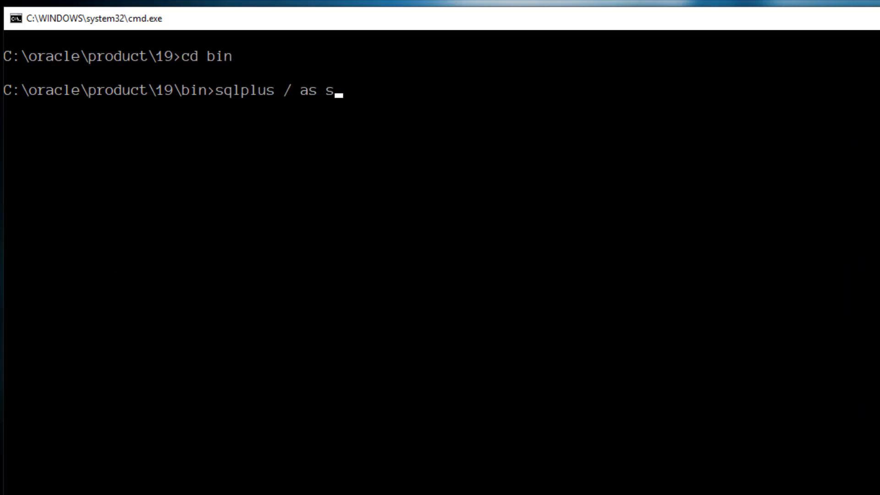
pyautogui.press('Return')
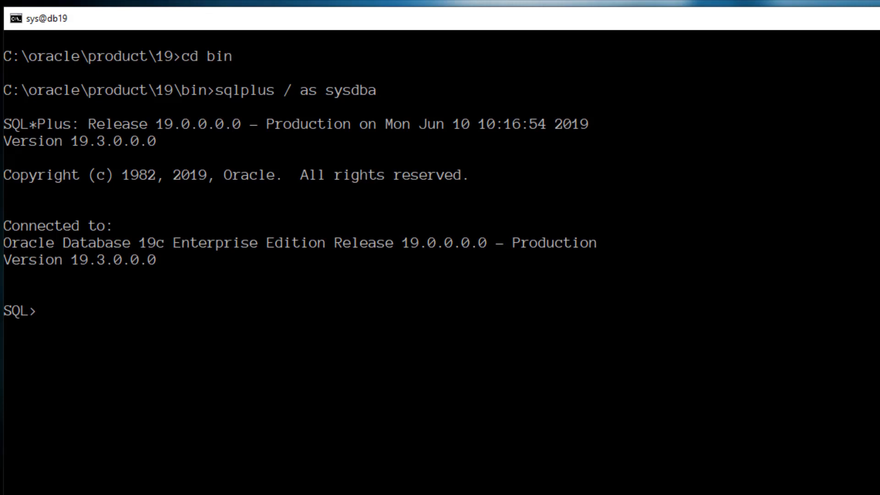
# Switch the SQL*Plus session to the pluggable database with alter session set container = pdb1;.
pyautogui.write('alter session set ')
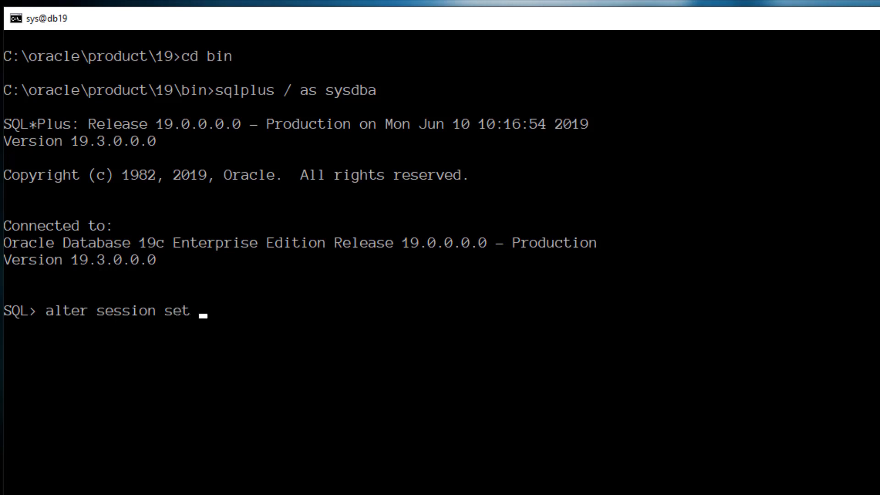
pyautogui.write('container = pdb1;')
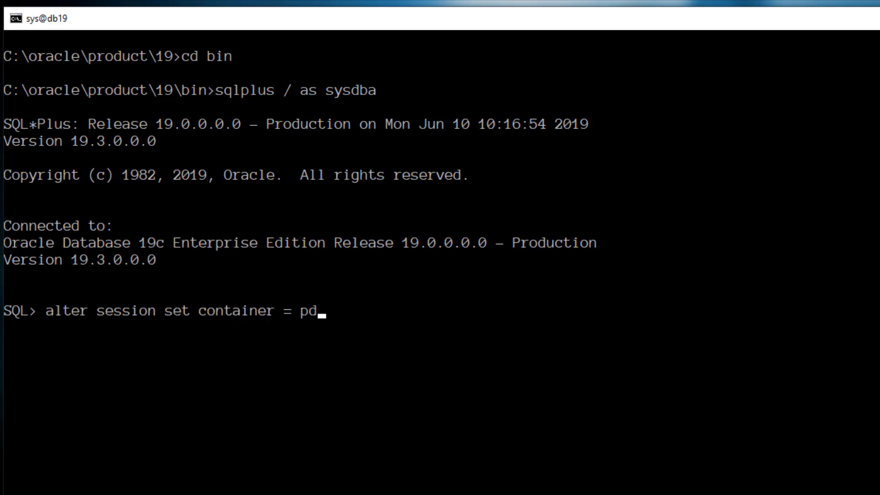
pyautogui.press('Return')
# Run the test query select * from dual; in the pluggable database.
pyautogui.write('s')
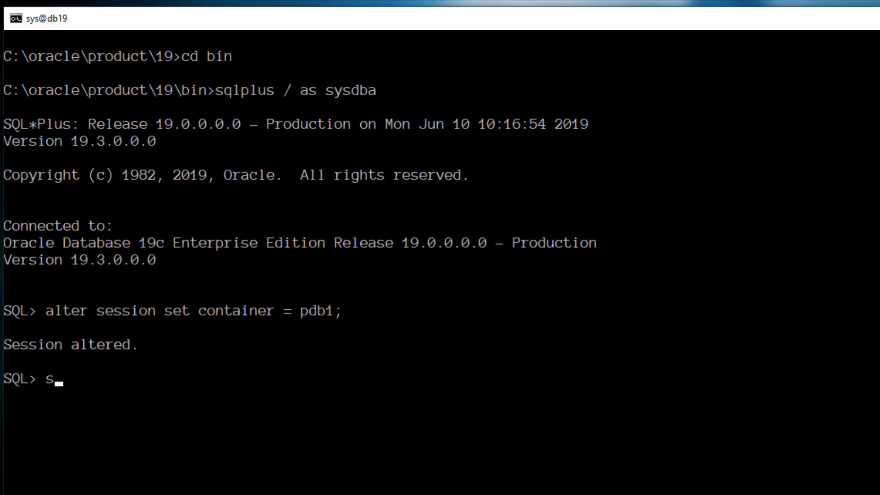
pyautogui.write('elect * from dual;')
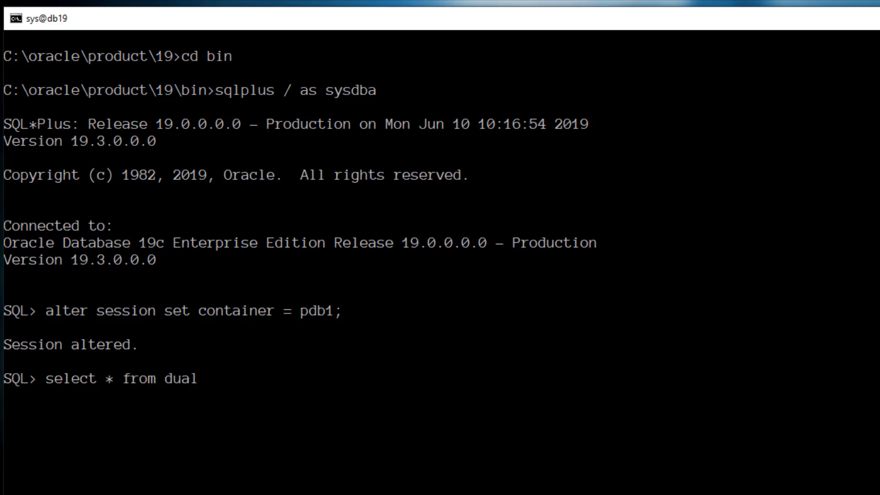
pyautogui.press('Return')
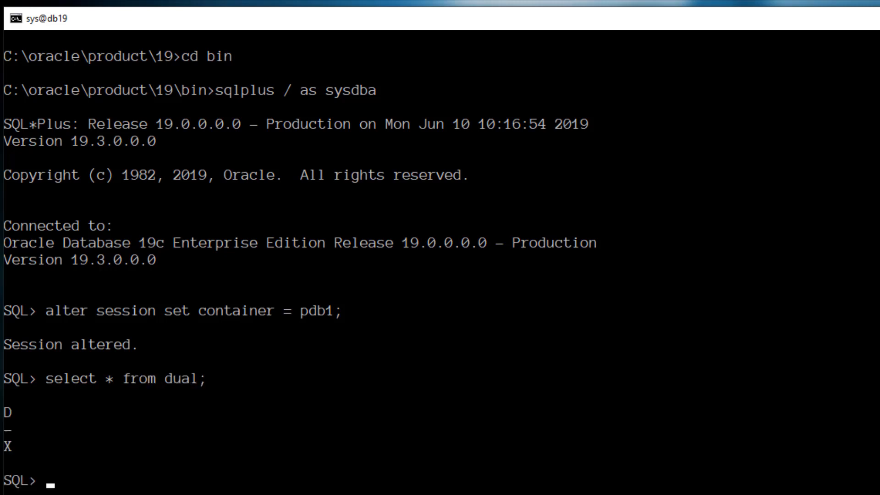